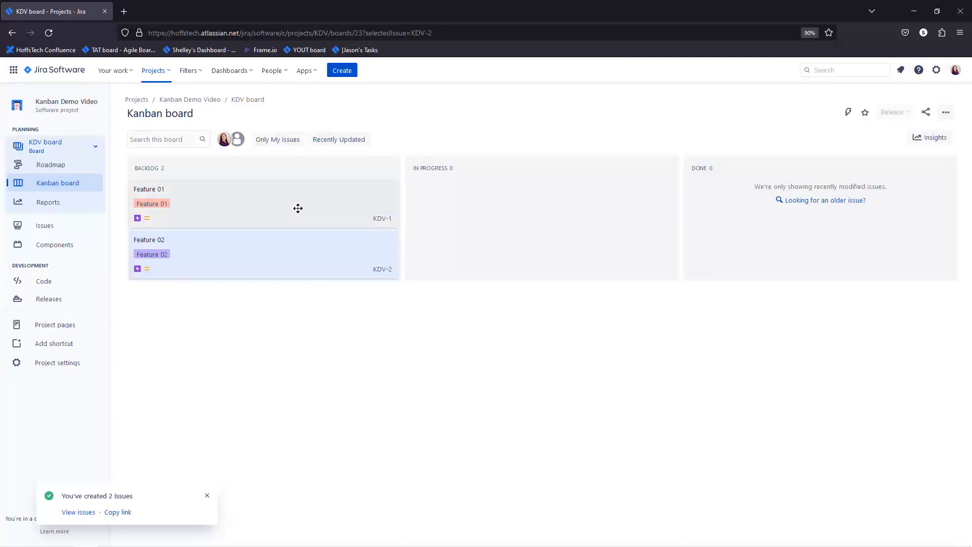
Move the Feature 01 and Feature 02 cards out of the Backlog column across the Kanban board
drag(299, 216, 532, 278)
drag(302, 212, 770, 256)
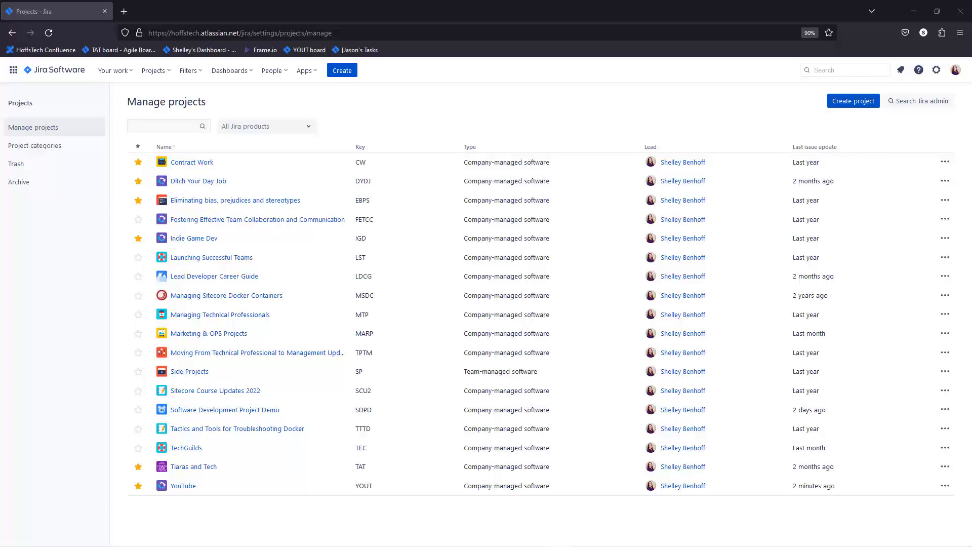
Create a company-managed software development project from the Kanban template and name it Kanban Demo Video
click(853, 104)
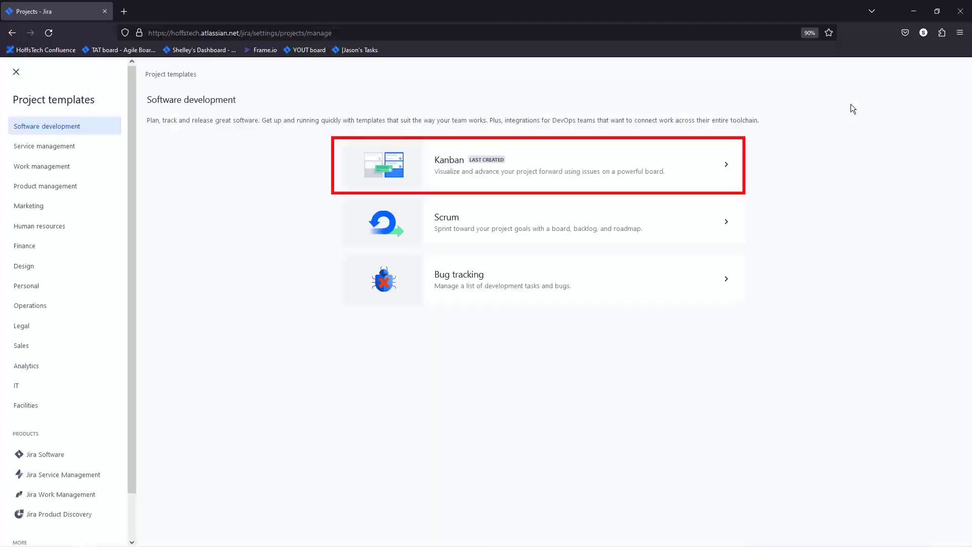
click(683, 172)
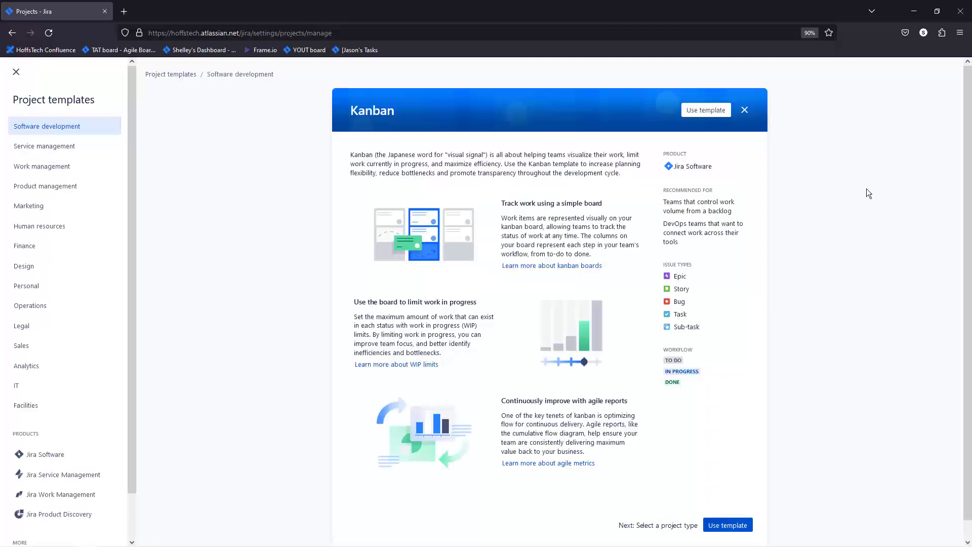
click(727, 523)
click(675, 515)
text(Kanban Demo)
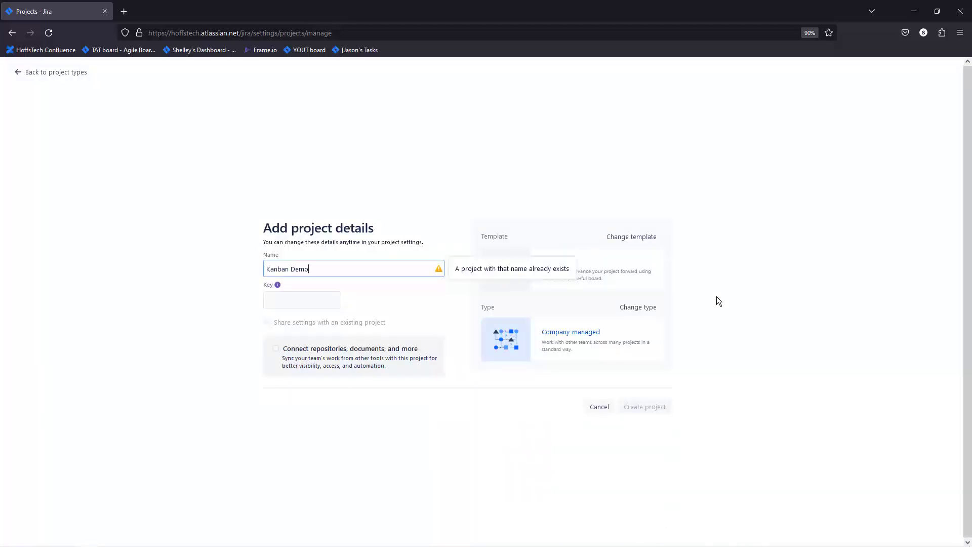
text( Video)
click(647, 407)
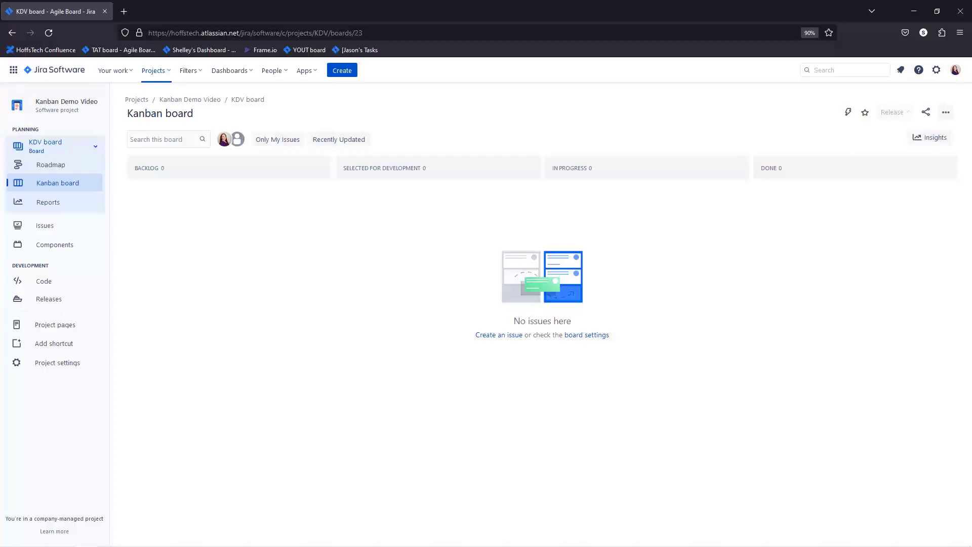
Delete the Selected for Development column in the KDV board's column settings
click(946, 113)
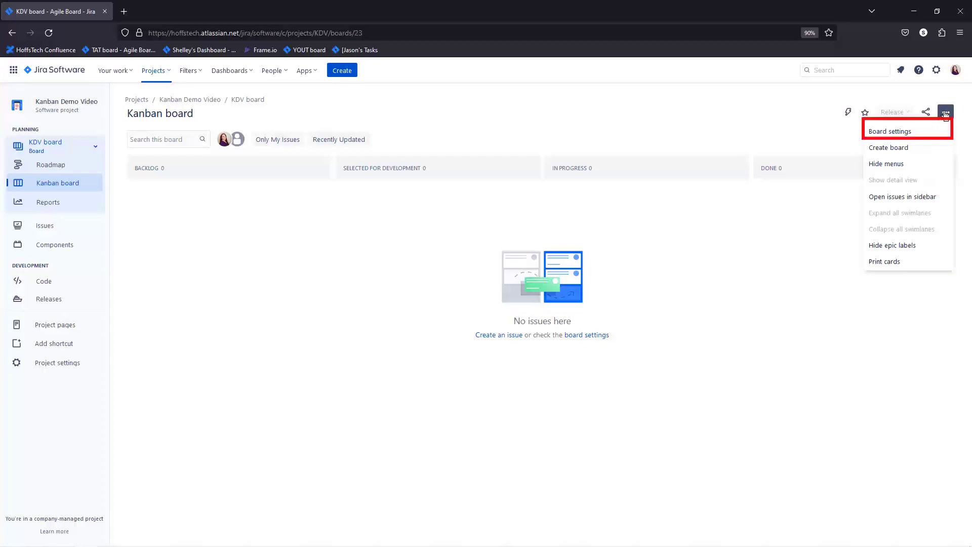
click(926, 133)
click(145, 172)
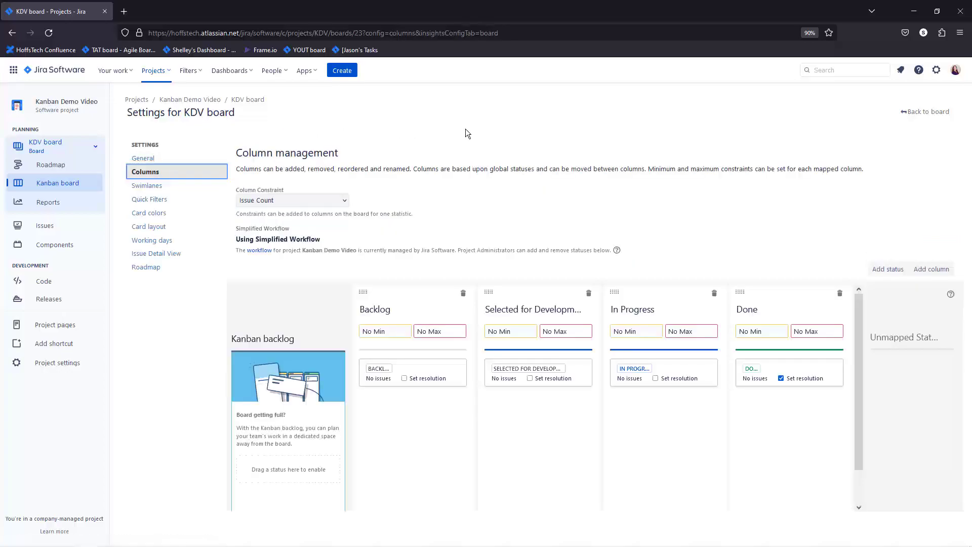
click(588, 293)
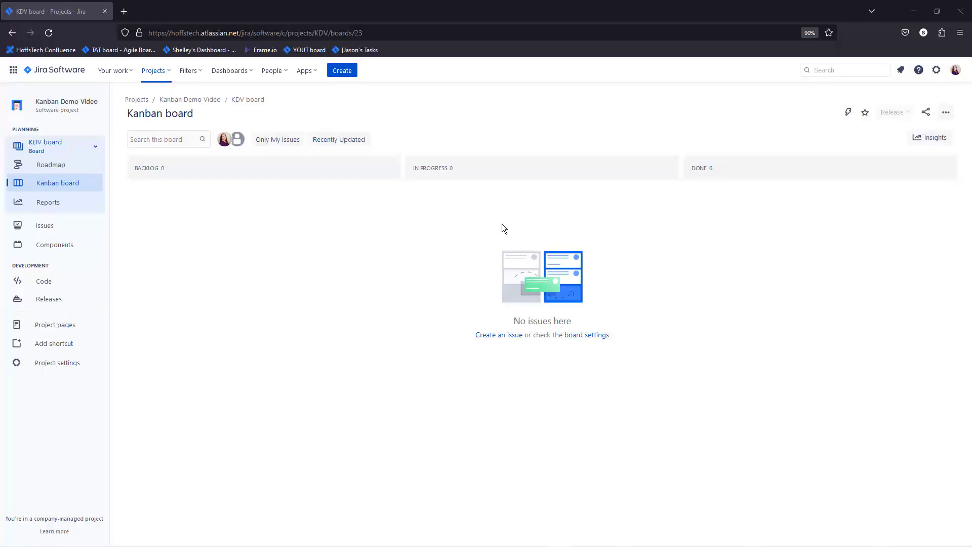
Create an epic with the epic name and summary Feature 01, choosing to create another issue after it
click(343, 71)
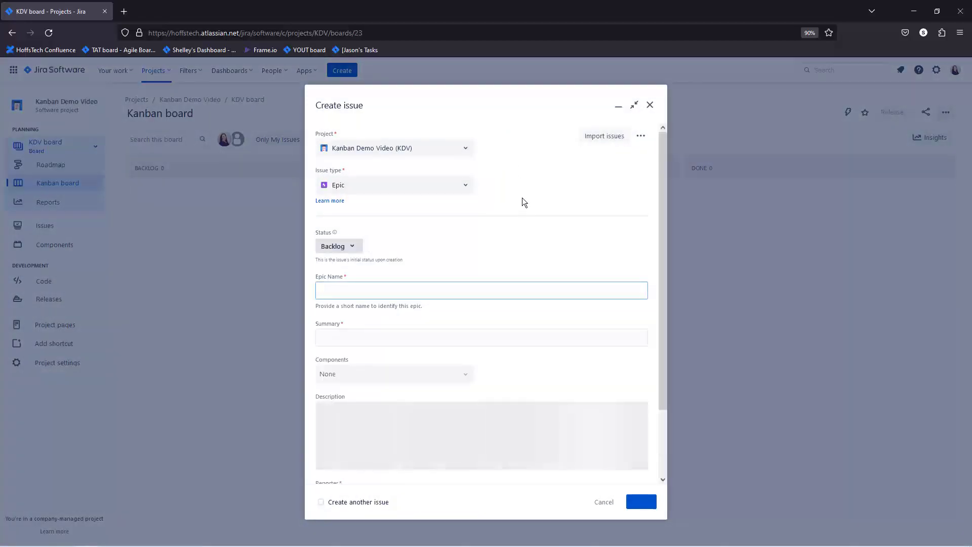
text(Feature 01)
key(Tab)
text(Feature 01)
key(Tab)
click(318, 503)
click(322, 502)
click(641, 501)
Create a second epic with the epic name and summary Feature 02, with Create another issue turned off
click(378, 287)
text(Feature 02)
click(374, 333)
key(ctrl+v)
key(ctrl+z)
drag(363, 286, 271, 288)
key(ctrl+c)
click(367, 333)
key(ctrl+v)
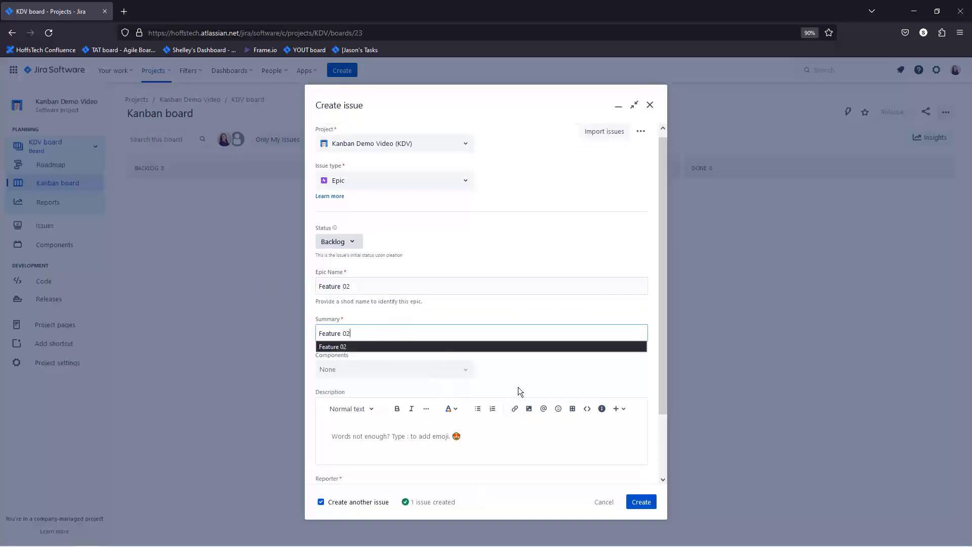
click(321, 502)
click(641, 502)
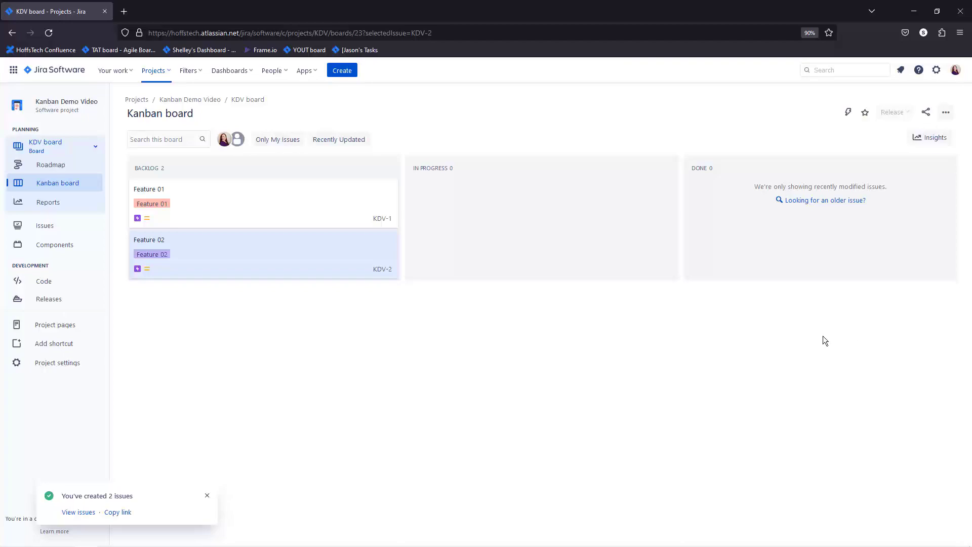
Advance the cards on the Kanban board, putting Feature 01 in Done and Feature 02 in In Progress
drag(300, 214, 575, 223)
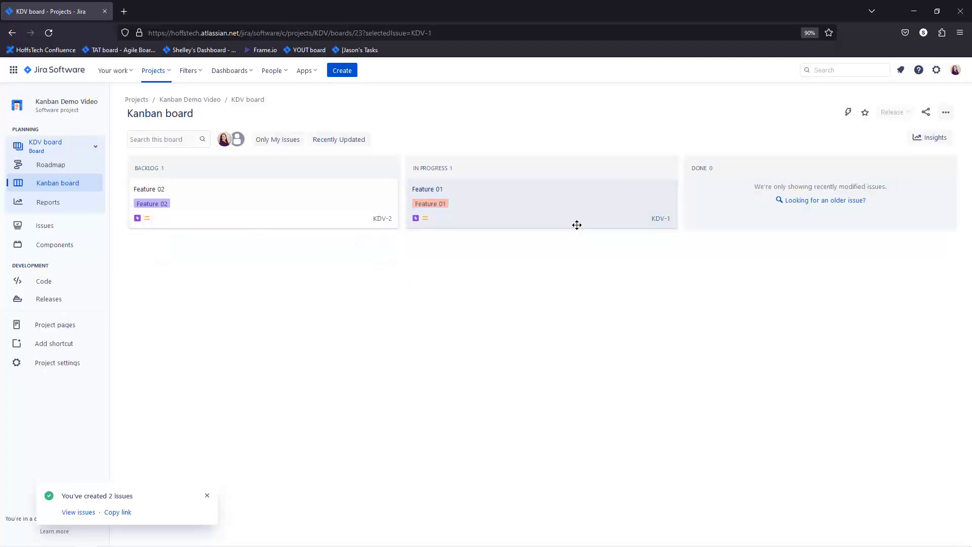
drag(302, 213, 859, 228)
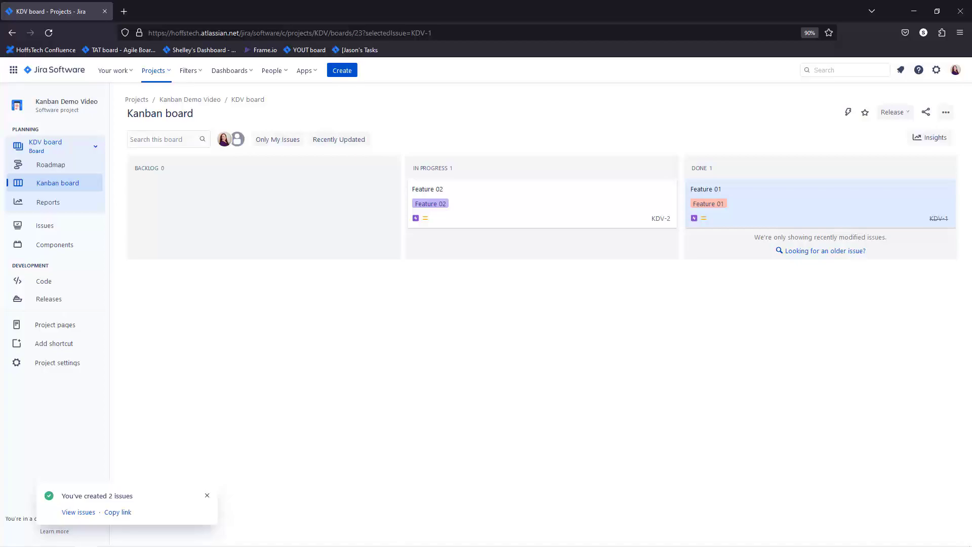
Add a quick filter named Test Filter with the JQL assignee = currentUser() AND updatedDate >= -1d in the board settings, and reload the page
click(947, 114)
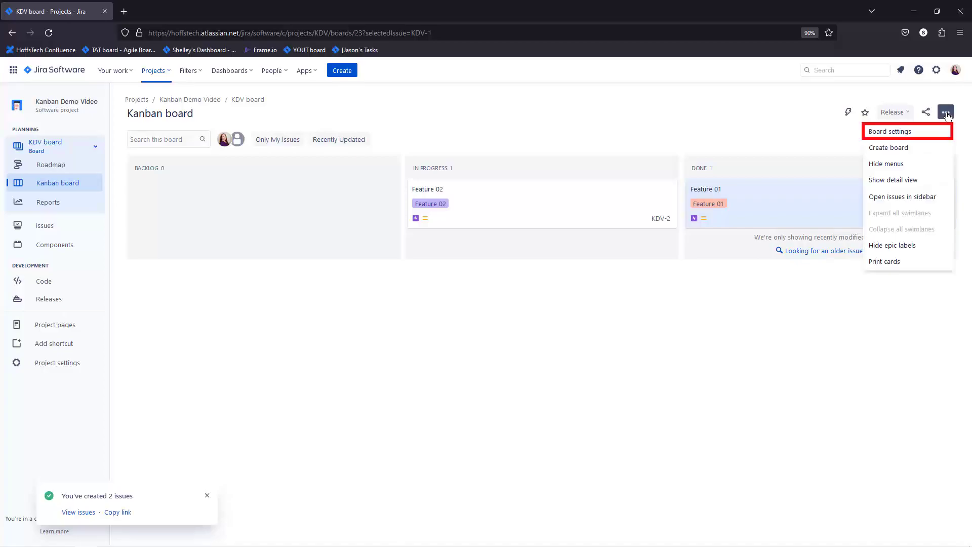
click(901, 132)
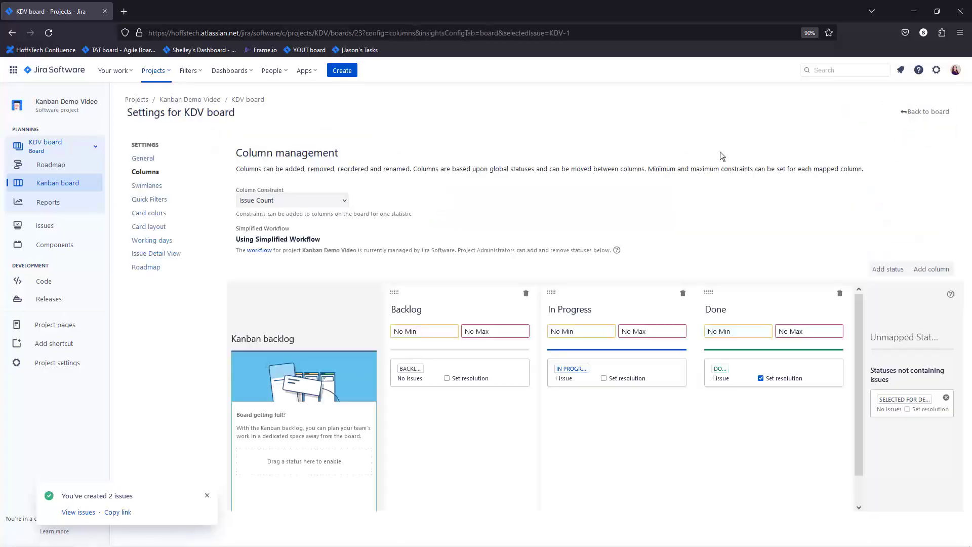
click(151, 201)
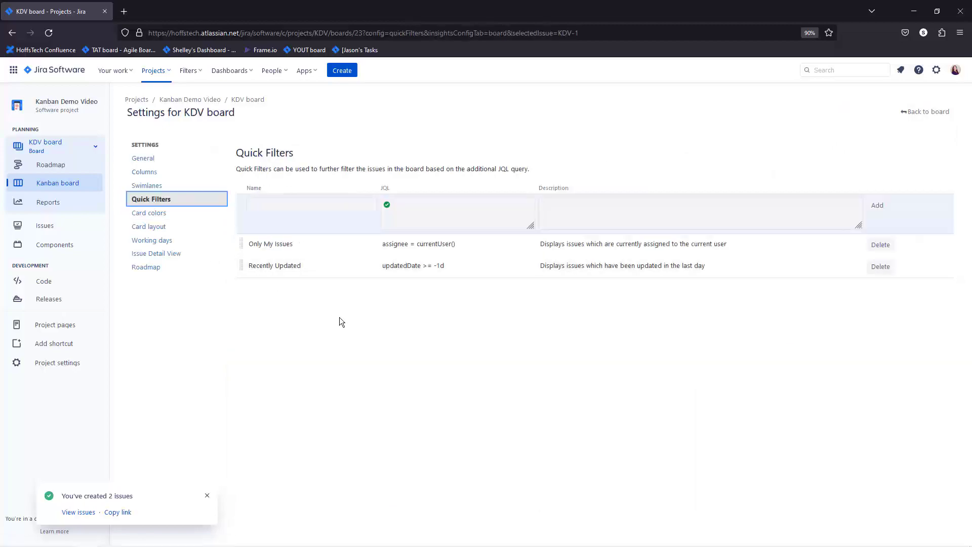
click(334, 202)
text(Test Filter)
key(Tab)
text(assignee)
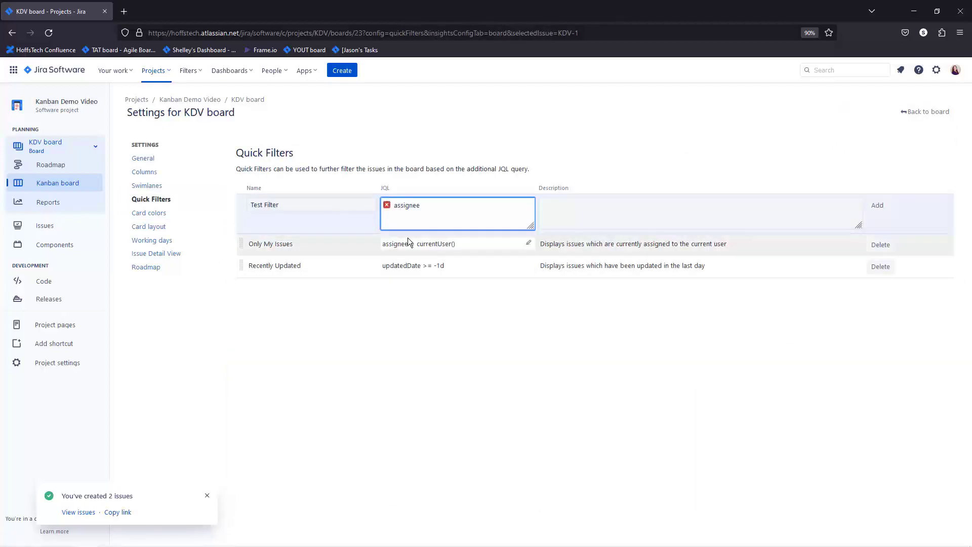
text( = currentUser() and updatedDate >= -1d)
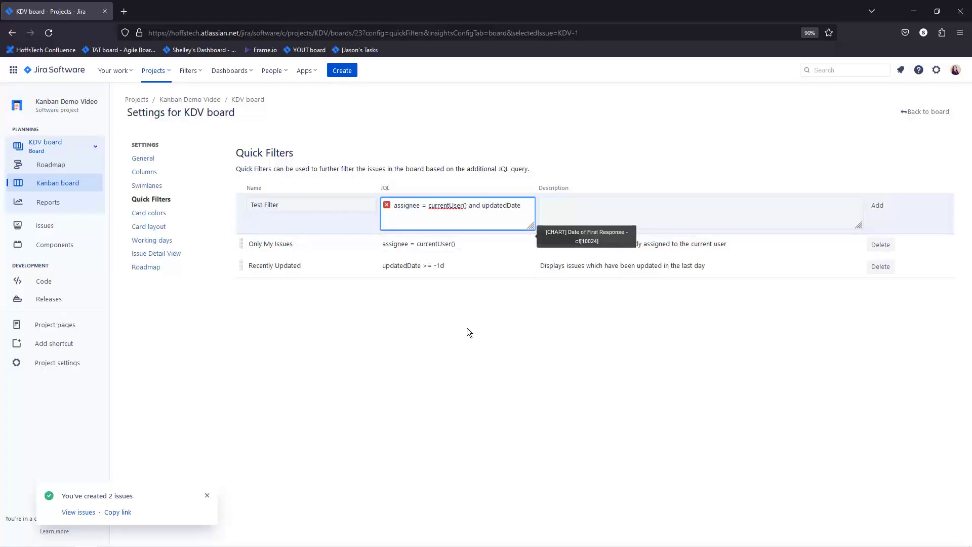
click(877, 209)
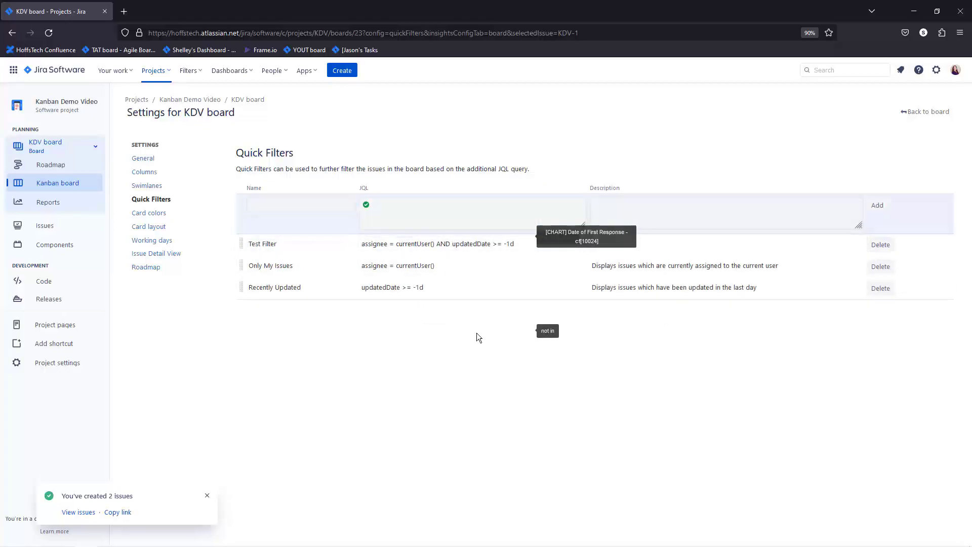
key(F5)
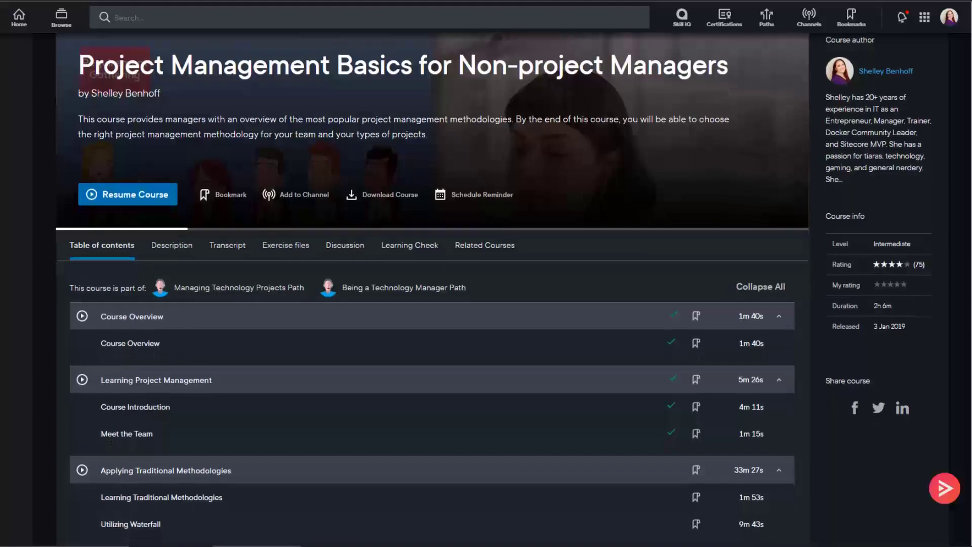
On Pluralsight, examine the full table of contents of the course Project Management Basics for Non-project Managers
scroll(431, 304, down, 2)
scroll(431, 303, down, 3)
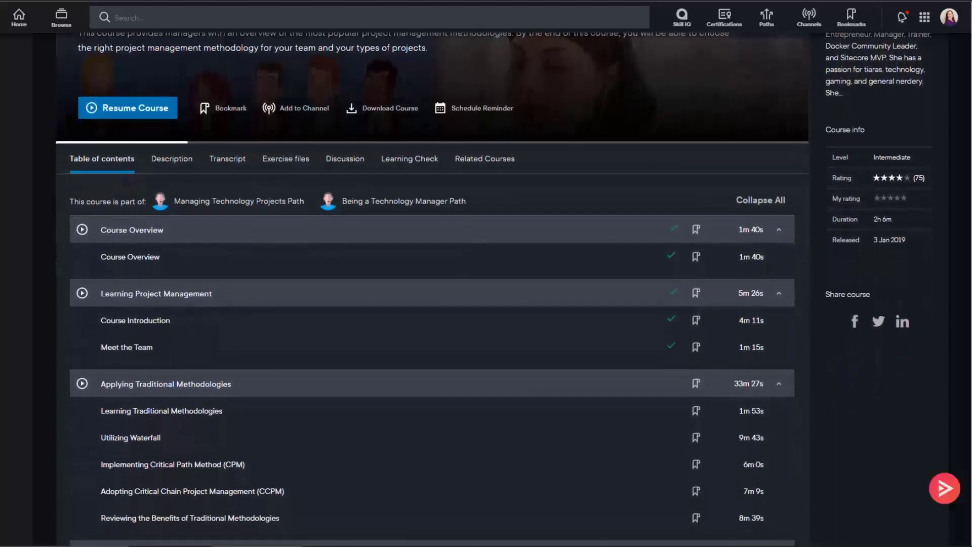
scroll(431, 304, down, 3)
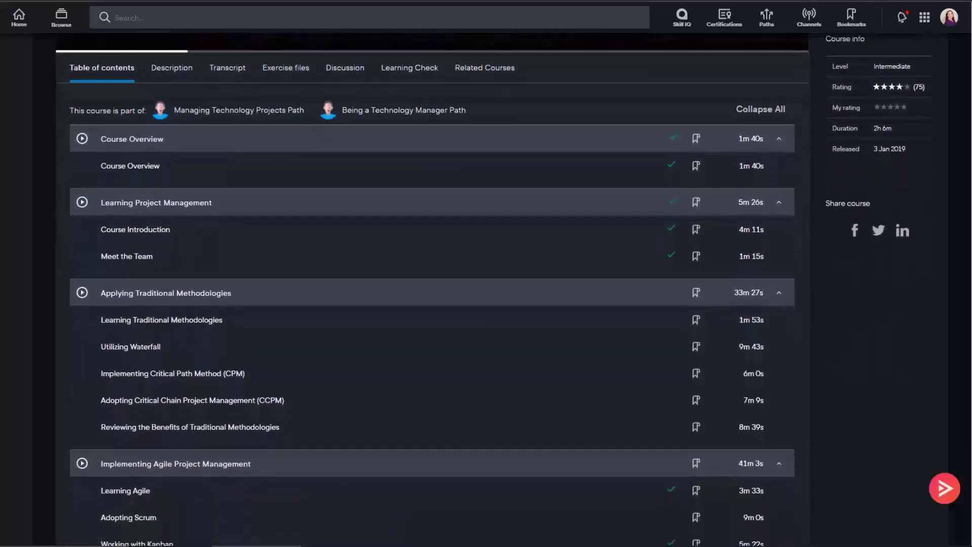
scroll(965, 215, down, 4)
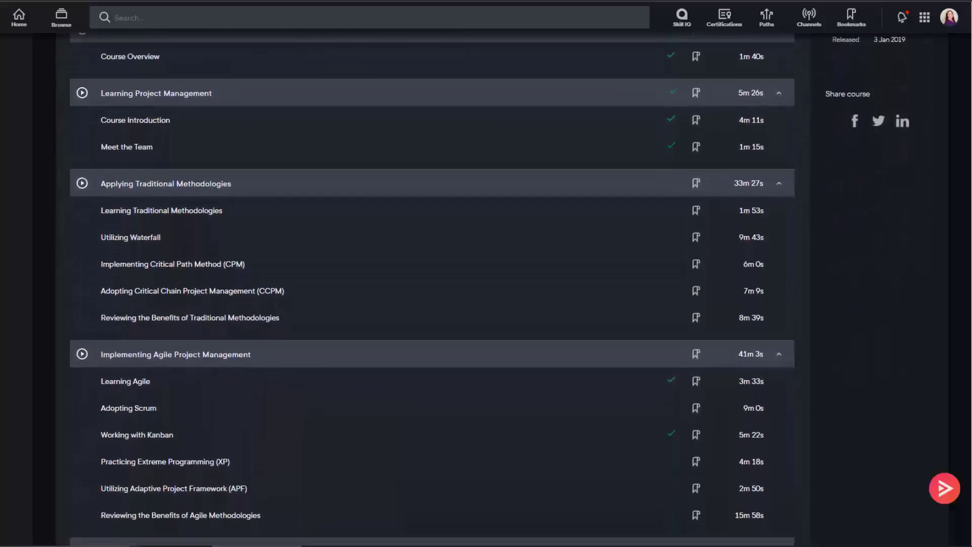
scroll(965, 215, down, 3)
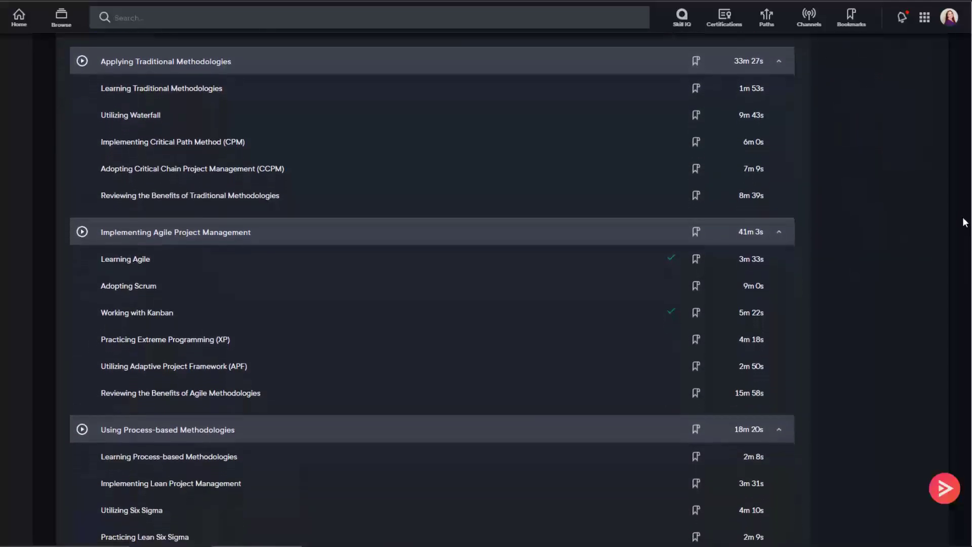
scroll(962, 246, down, 3)
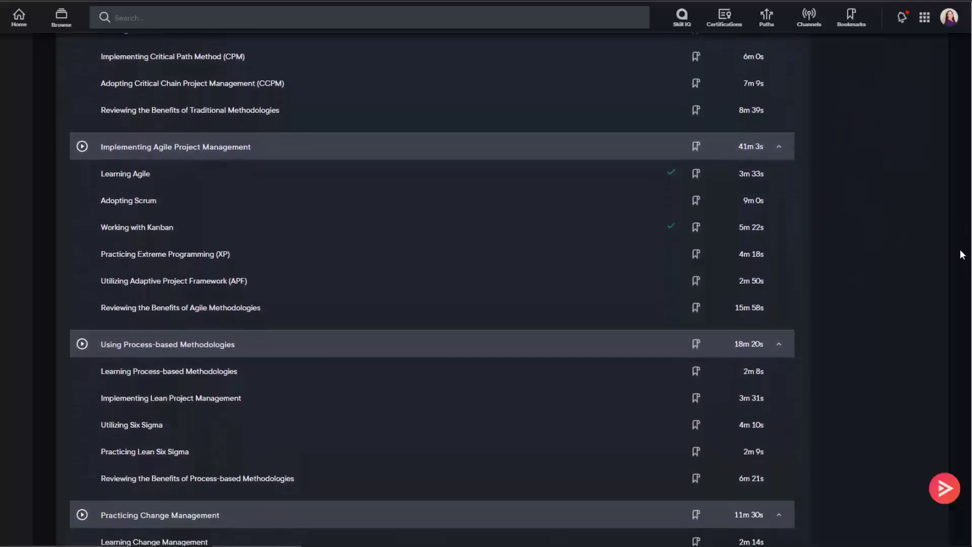
scroll(960, 286, down, 4)
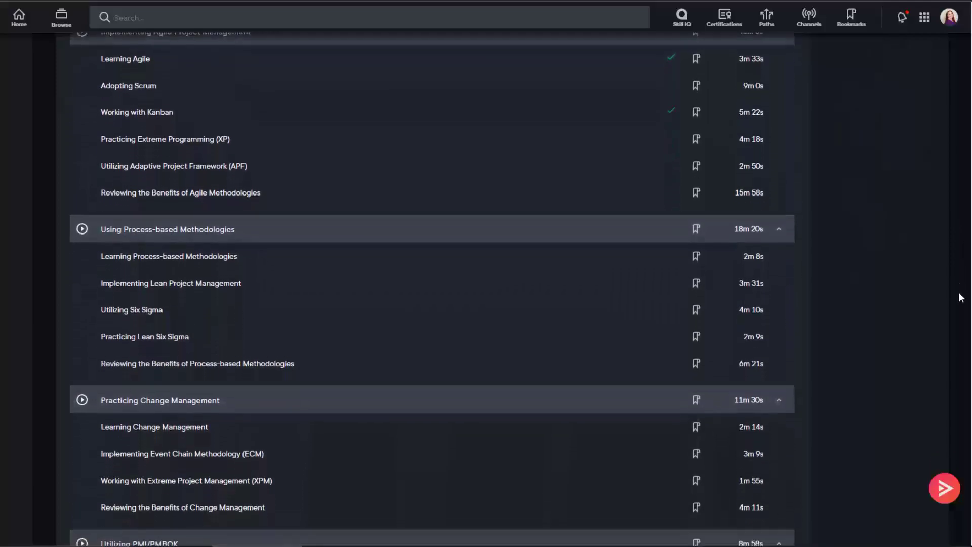
scroll(959, 337, down, 4)
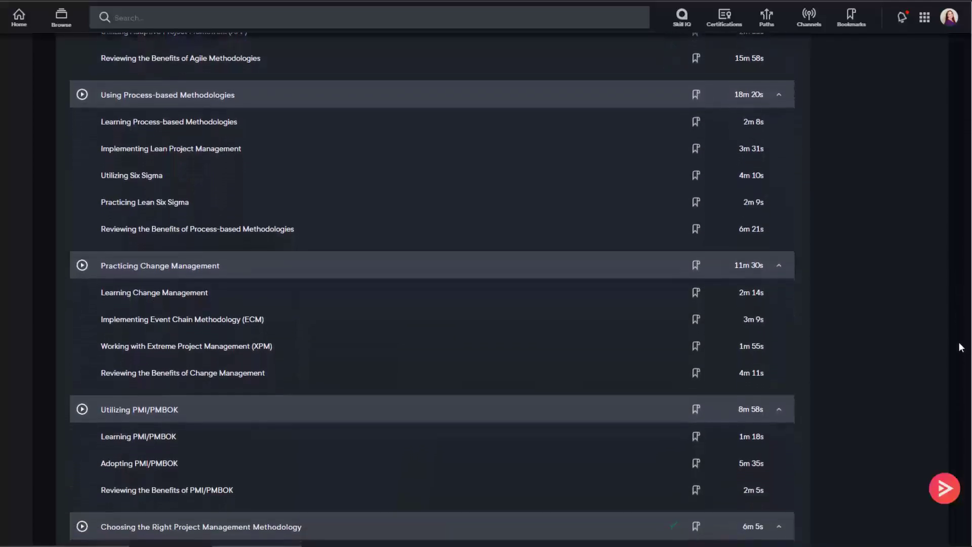
scroll(963, 385, down, 1)
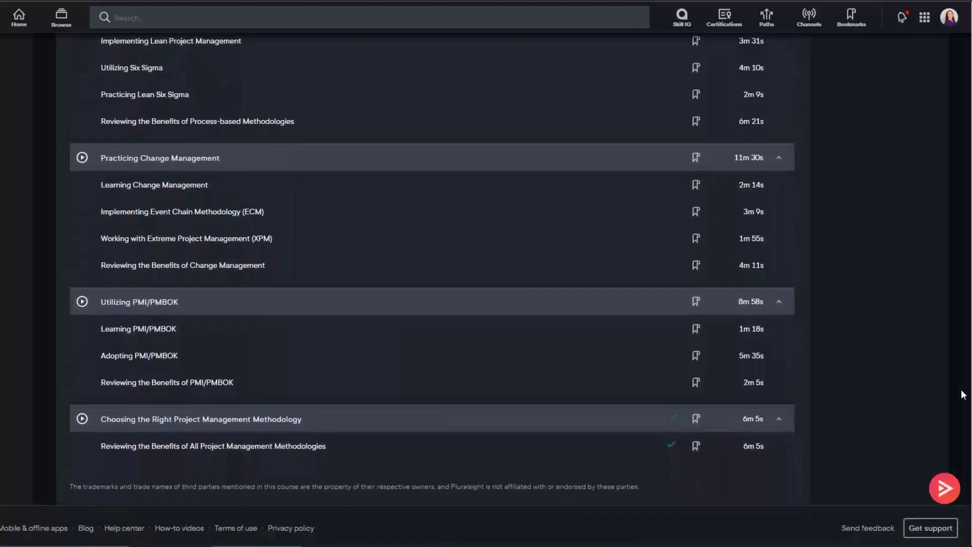